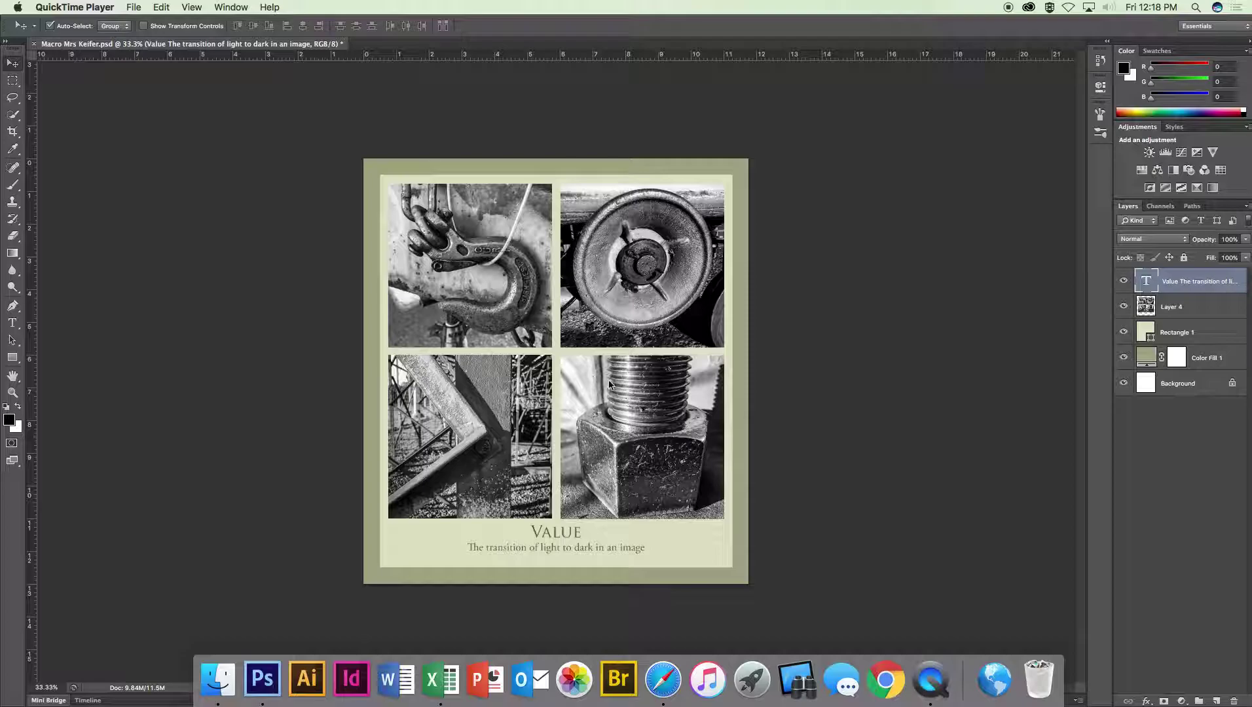
# Add a drop shadow with a distance of 10 px to the photo layer, Layer 4
pyautogui.click(1176, 311)
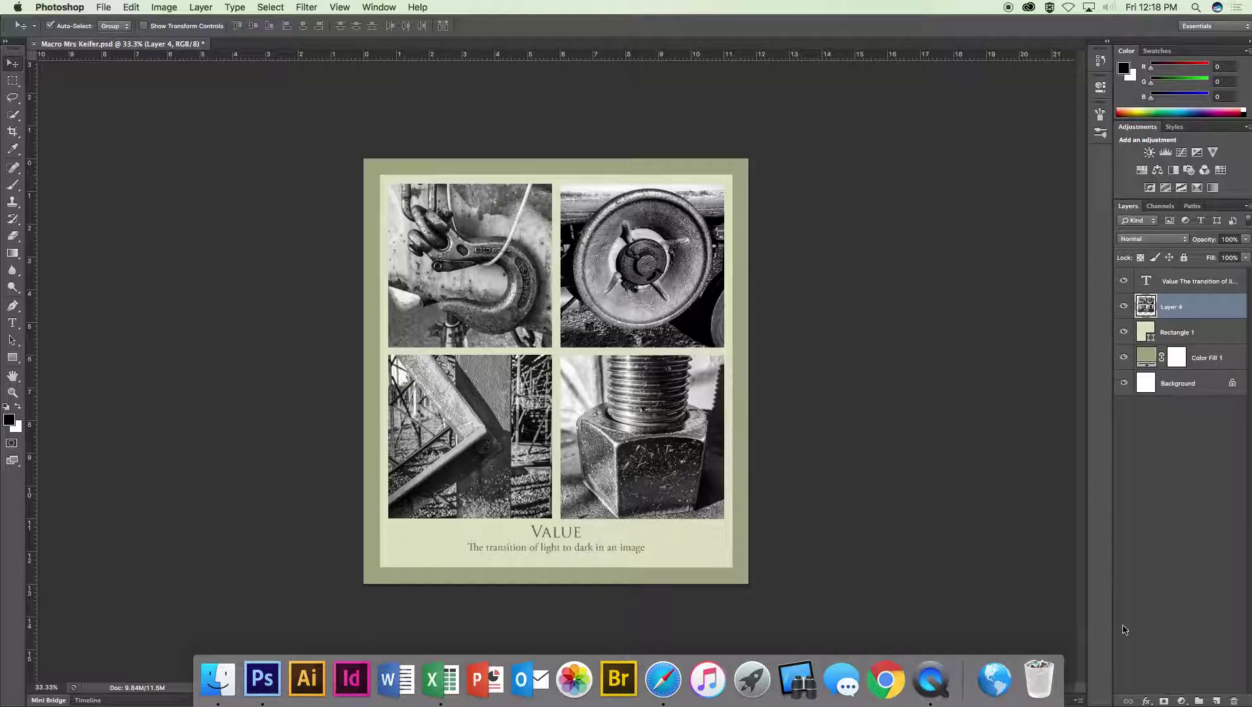
pyautogui.click(1146, 701)
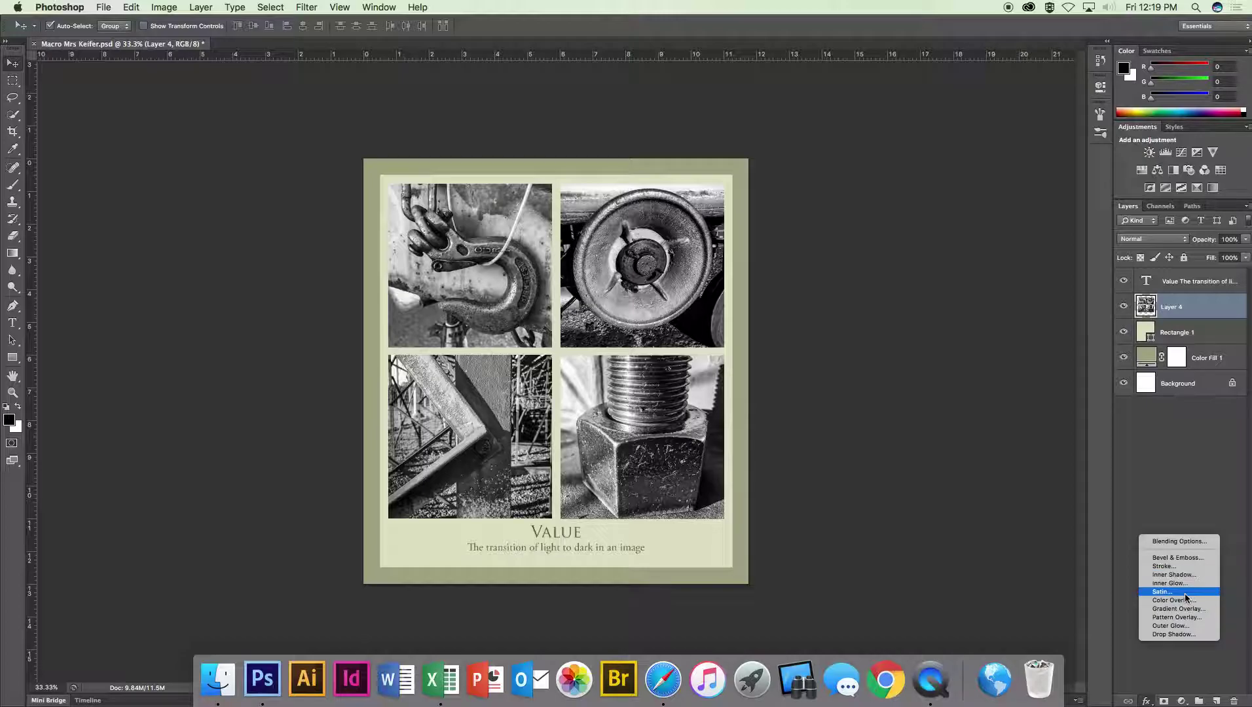
pyautogui.click(1185, 634)
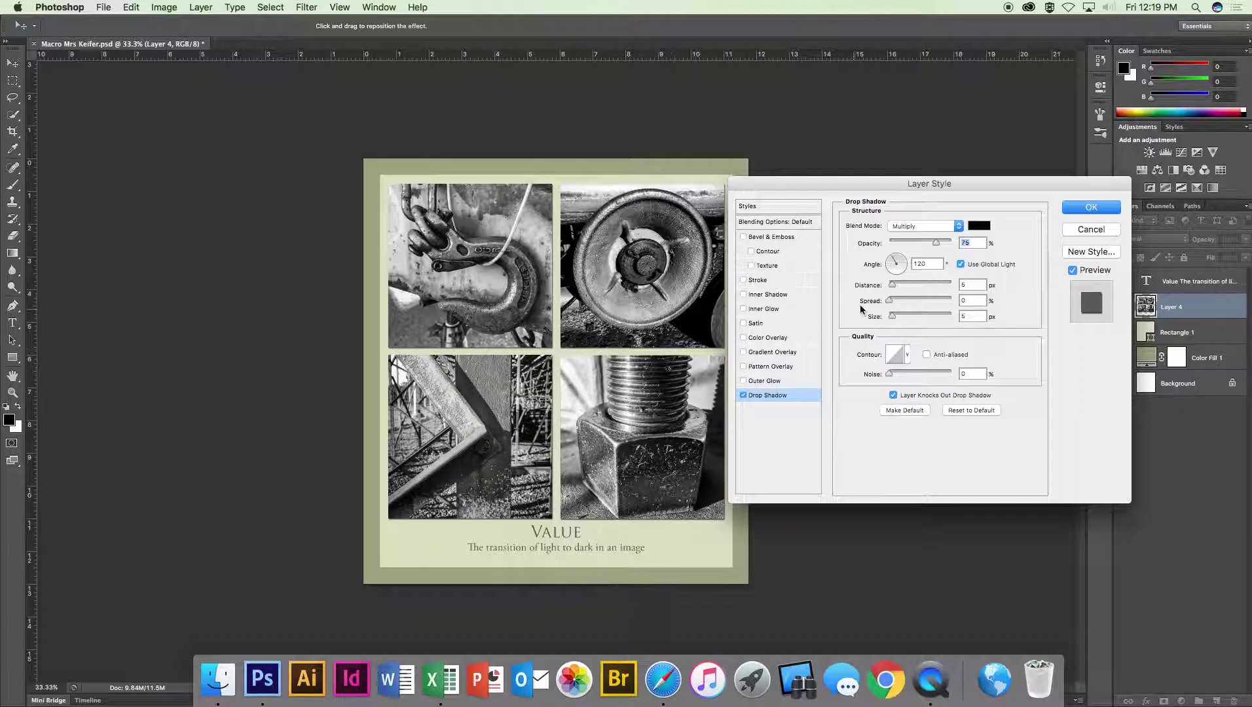
pyautogui.moveTo(892, 284)
pyautogui.mouseDown()
pyautogui.moveTo(945, 292)
pyautogui.moveTo(881, 287)
pyautogui.moveTo(897, 288)
pyautogui.mouseUp()
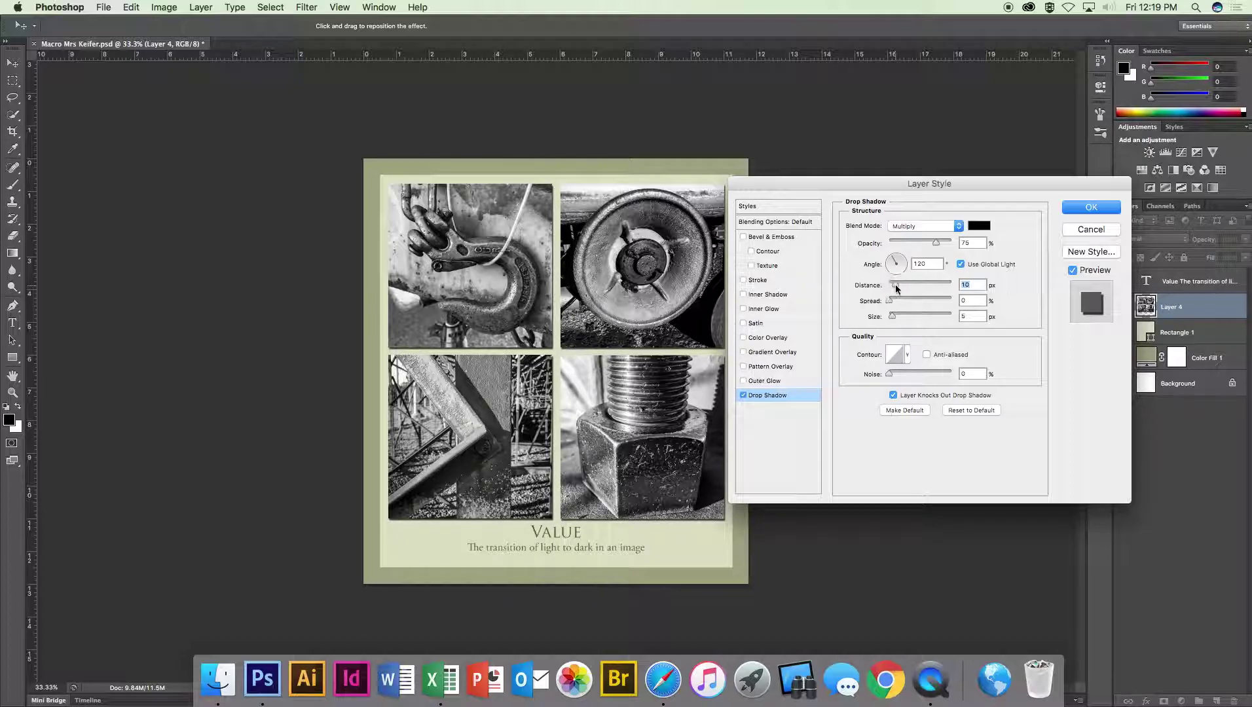
pyautogui.click(1088, 209)
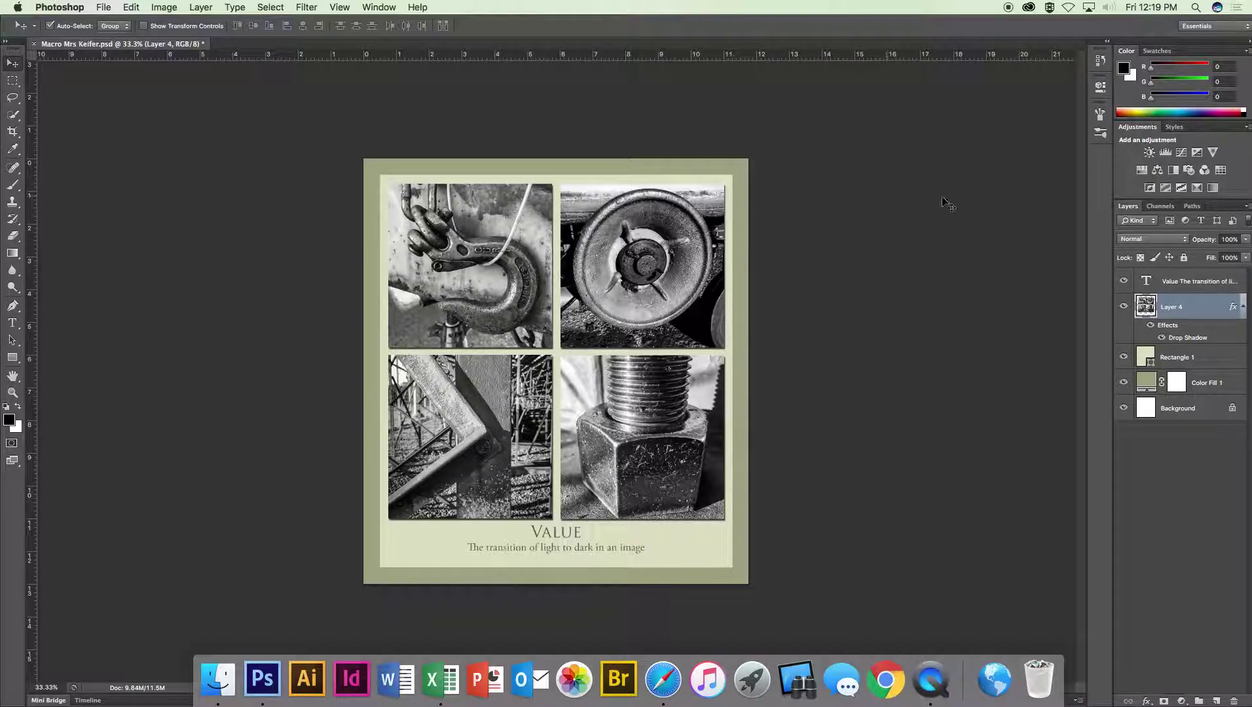
# Add an outside stroke of 4 px in grey #73736c to the photo layer, Layer 4
pyautogui.click(1146, 702)
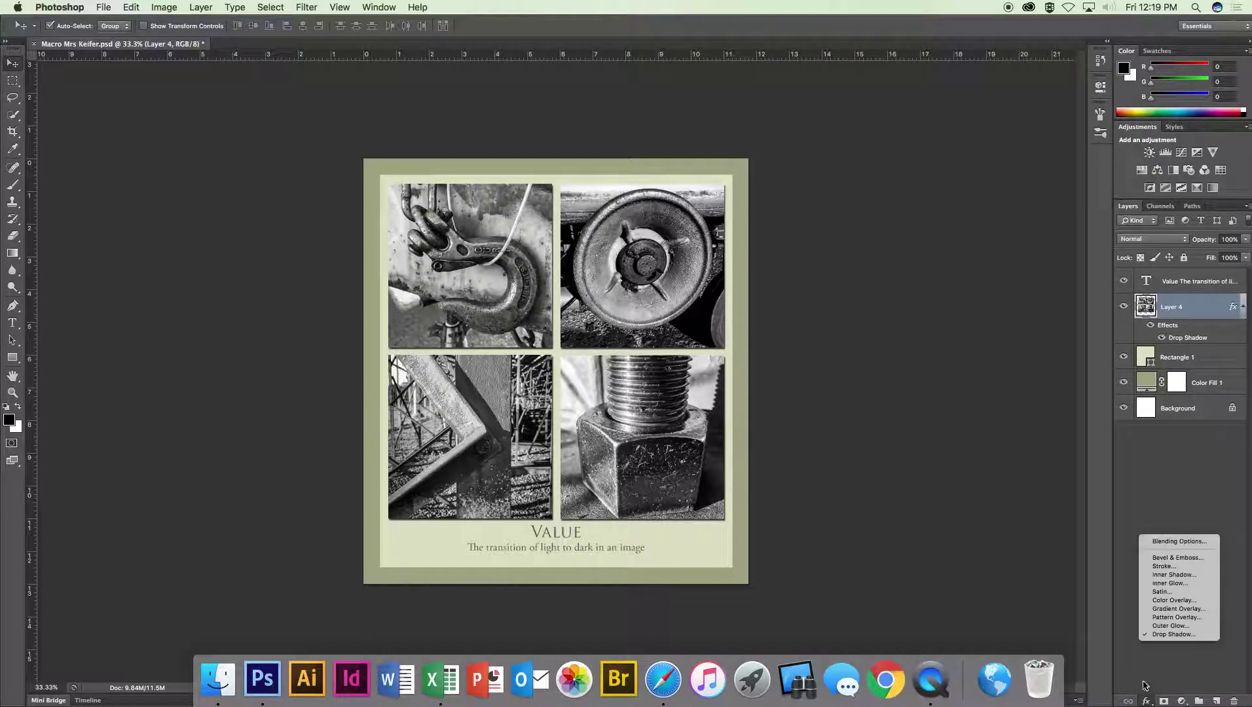
pyautogui.click(1169, 567)
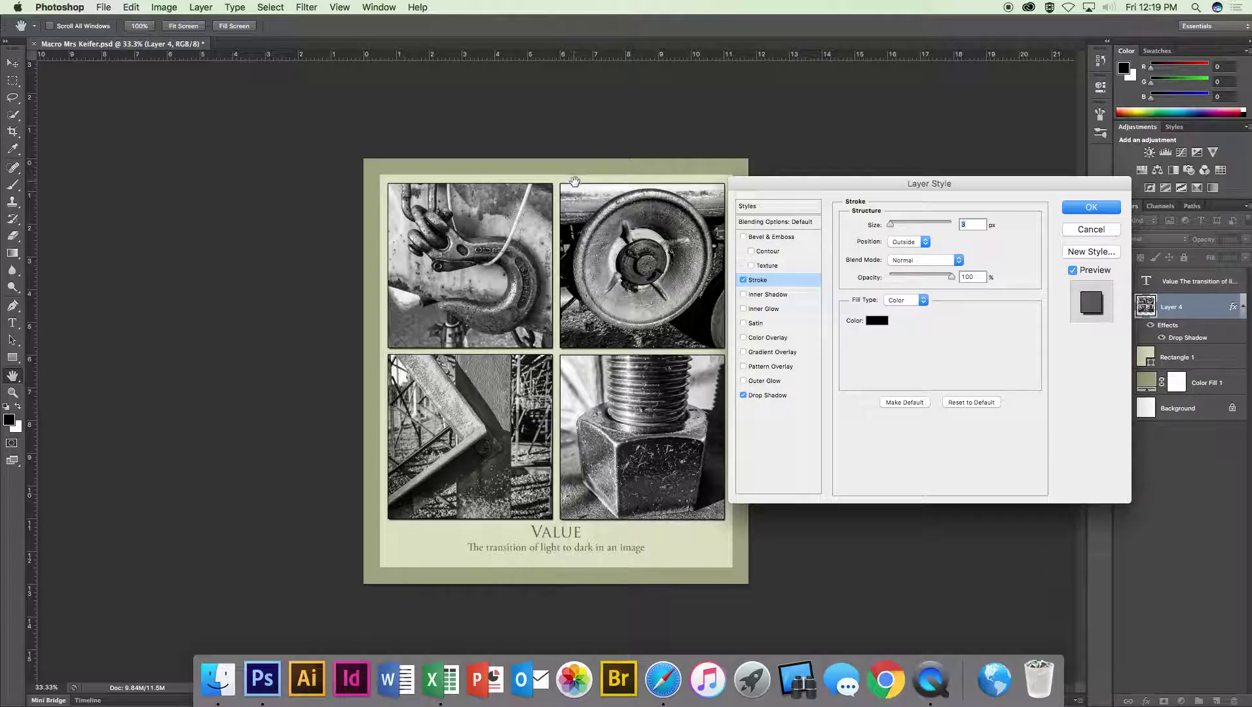
pyautogui.doubleClick(882, 319)
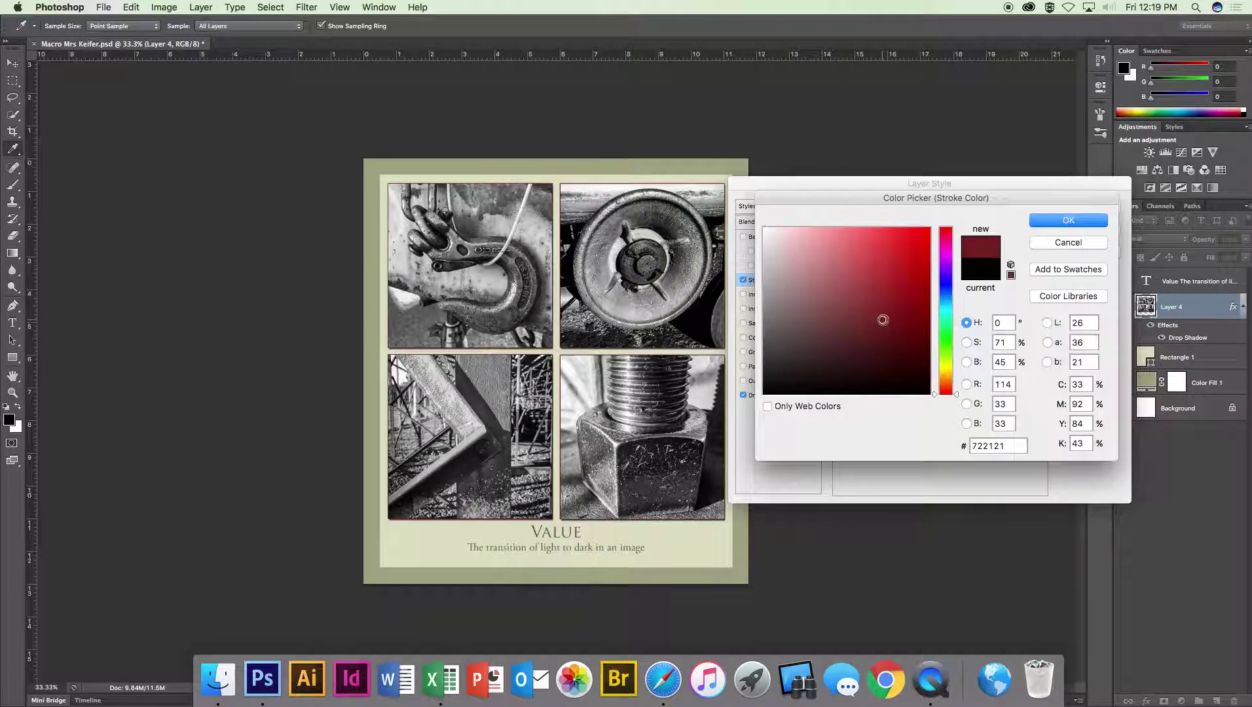
pyautogui.click(570, 164)
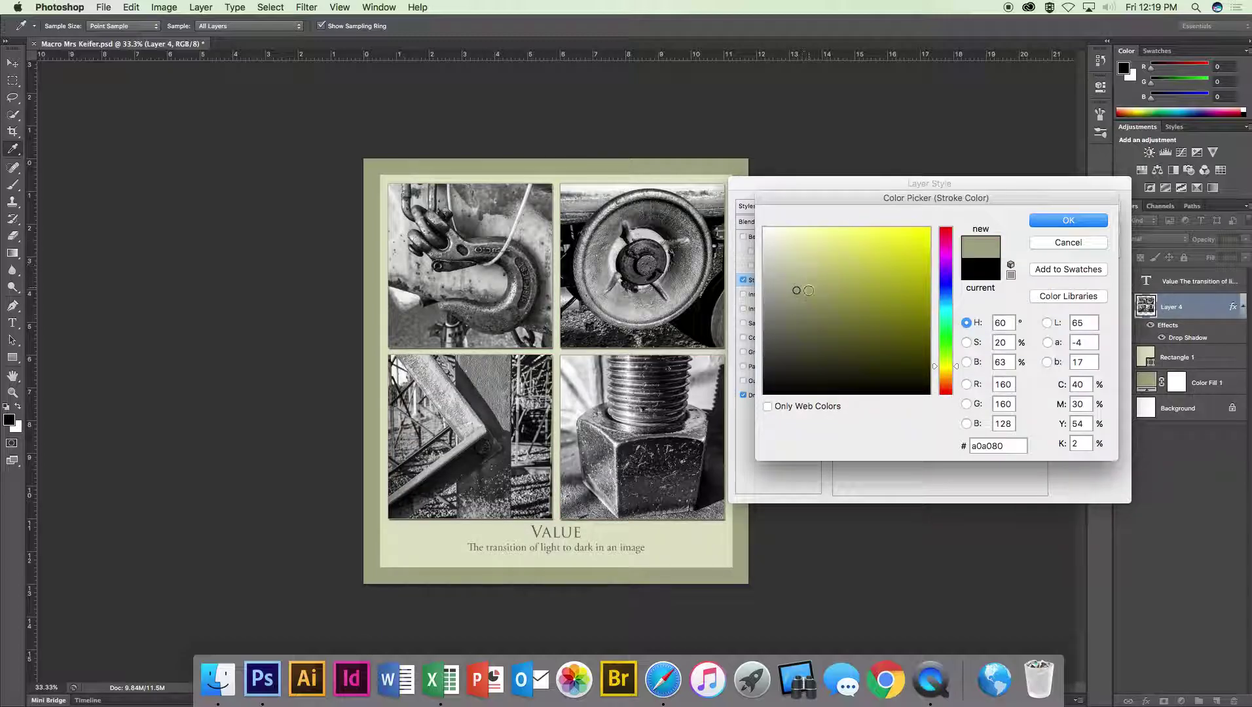
pyautogui.click(773, 324)
pyautogui.click(774, 319)
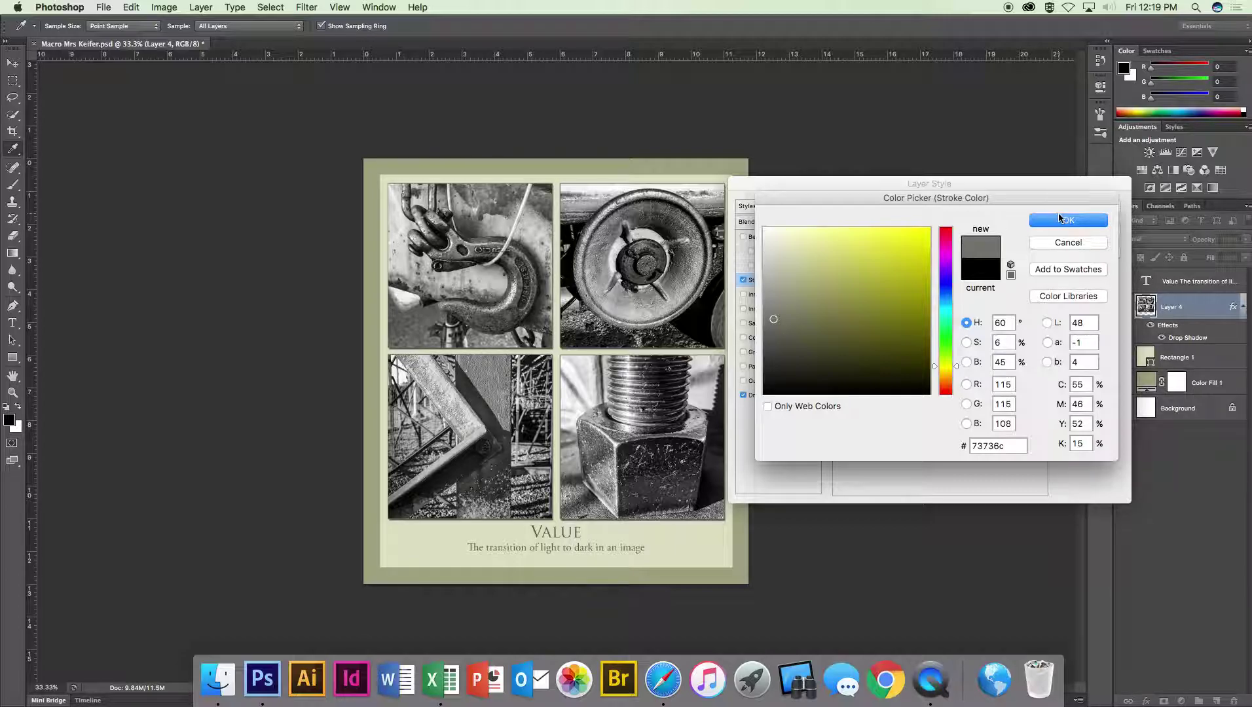
pyautogui.press('Return')
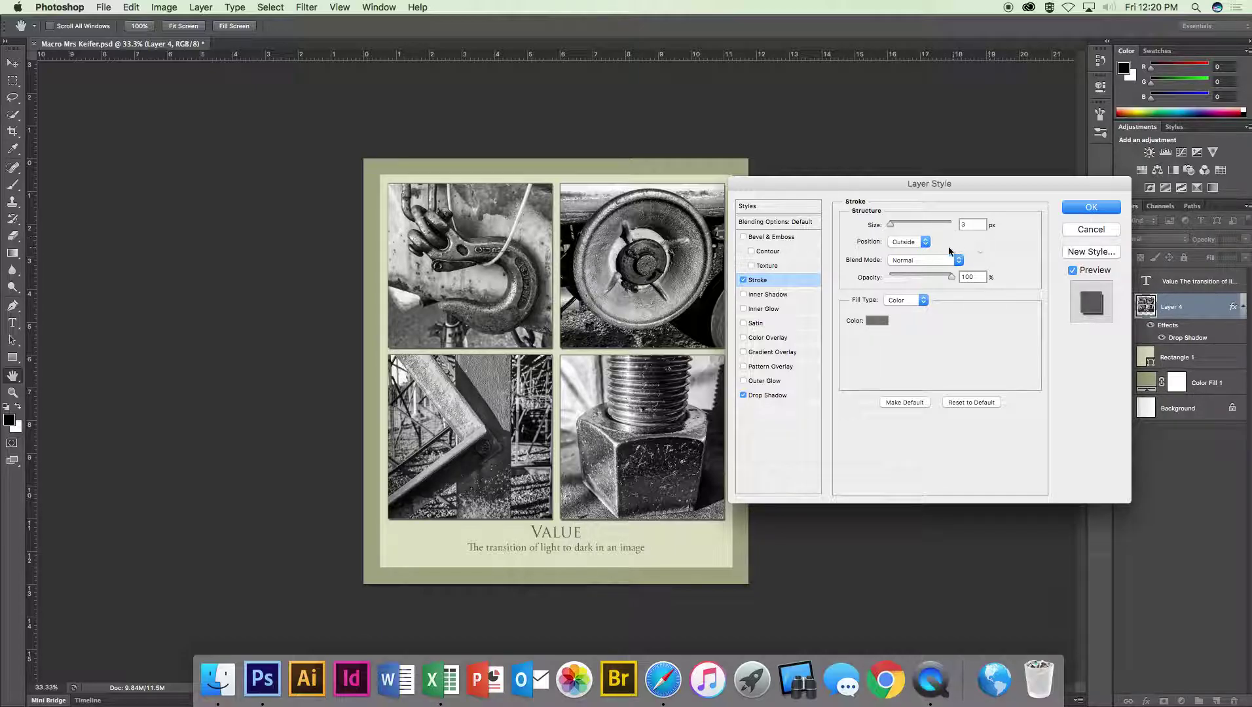
pyautogui.moveTo(890, 225)
pyautogui.mouseDown()
pyautogui.moveTo(922, 228)
pyautogui.moveTo(891, 230)
pyautogui.mouseUp()
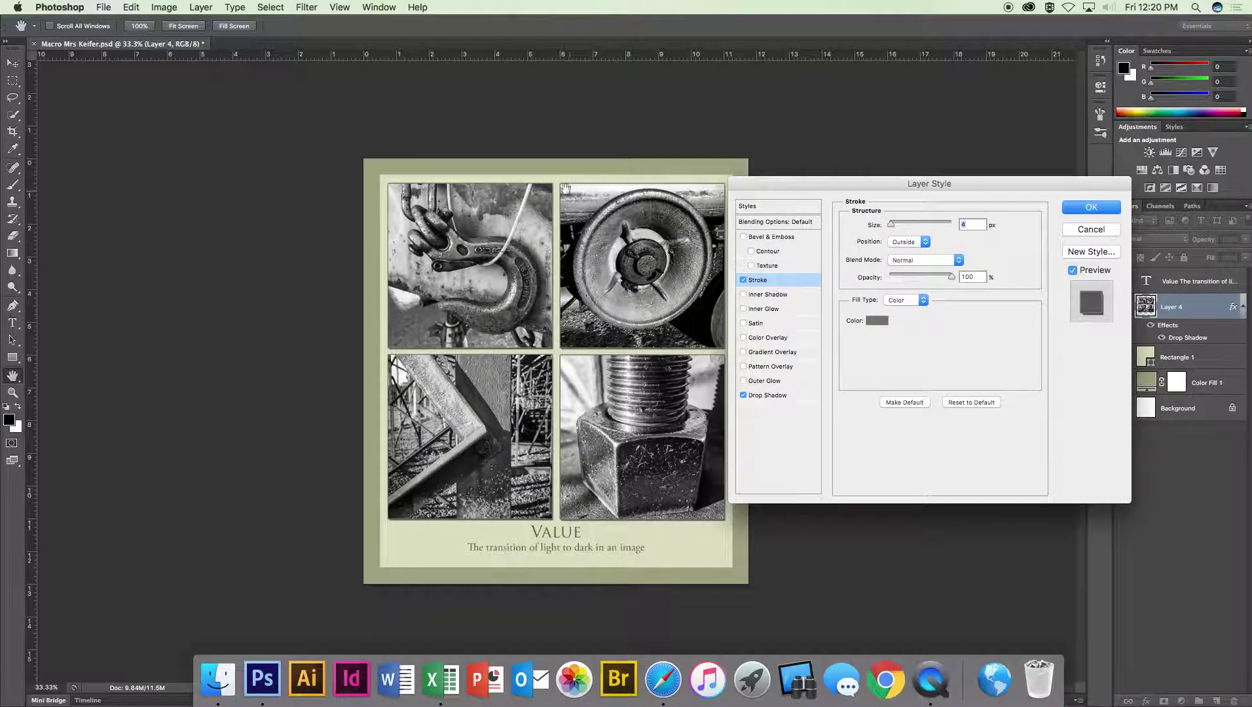
pyautogui.click(1090, 207)
# Add a 3 px outside stroke in the same grey to the Rectangle 1 layer
pyautogui.click(1141, 377)
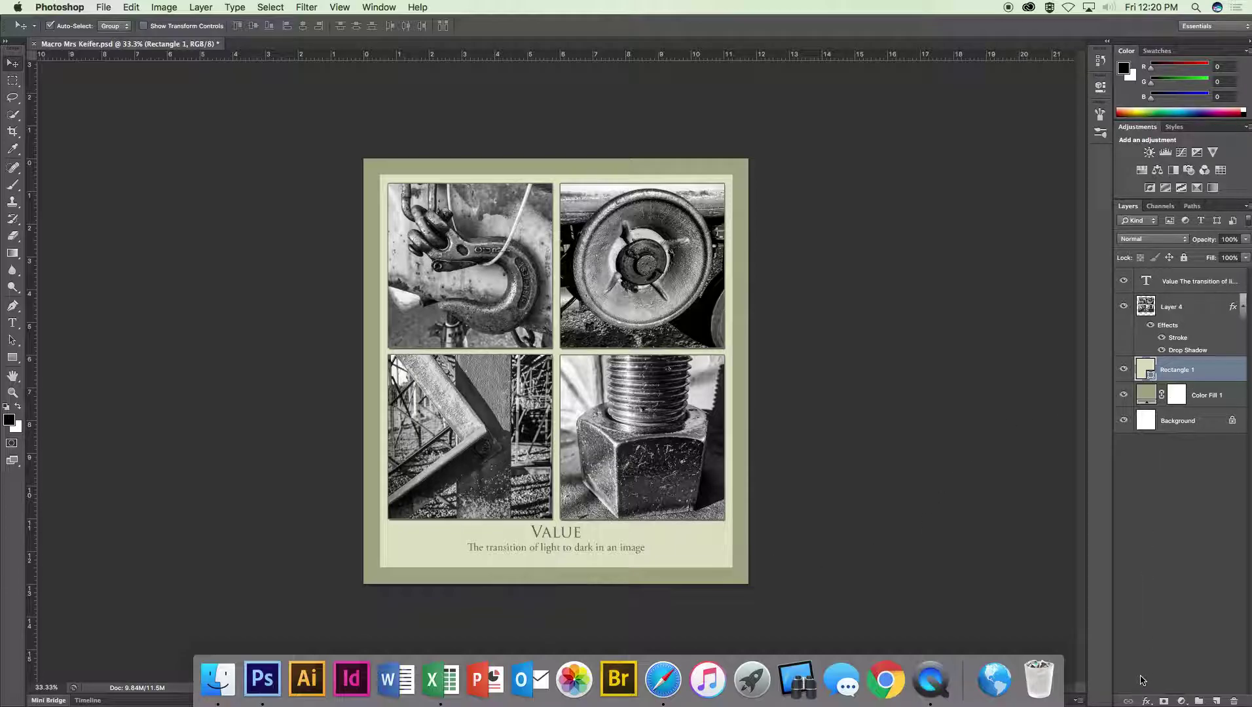
pyautogui.click(1146, 701)
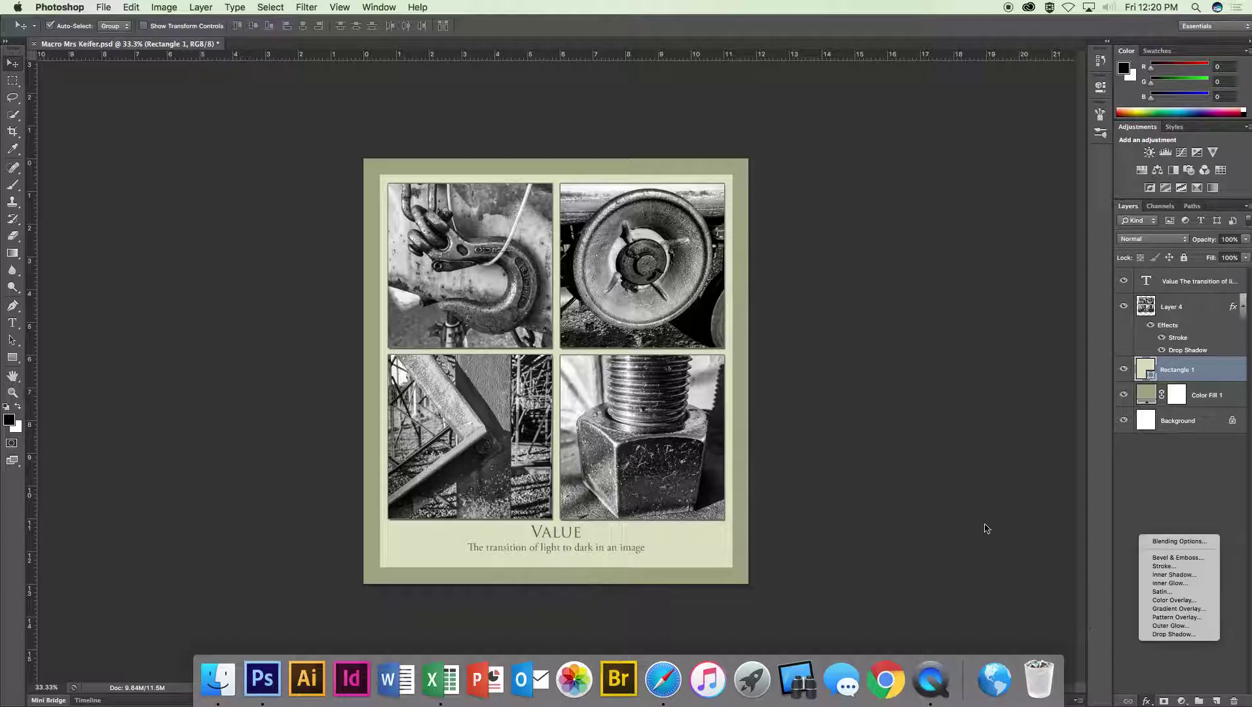
pyautogui.click(1164, 565)
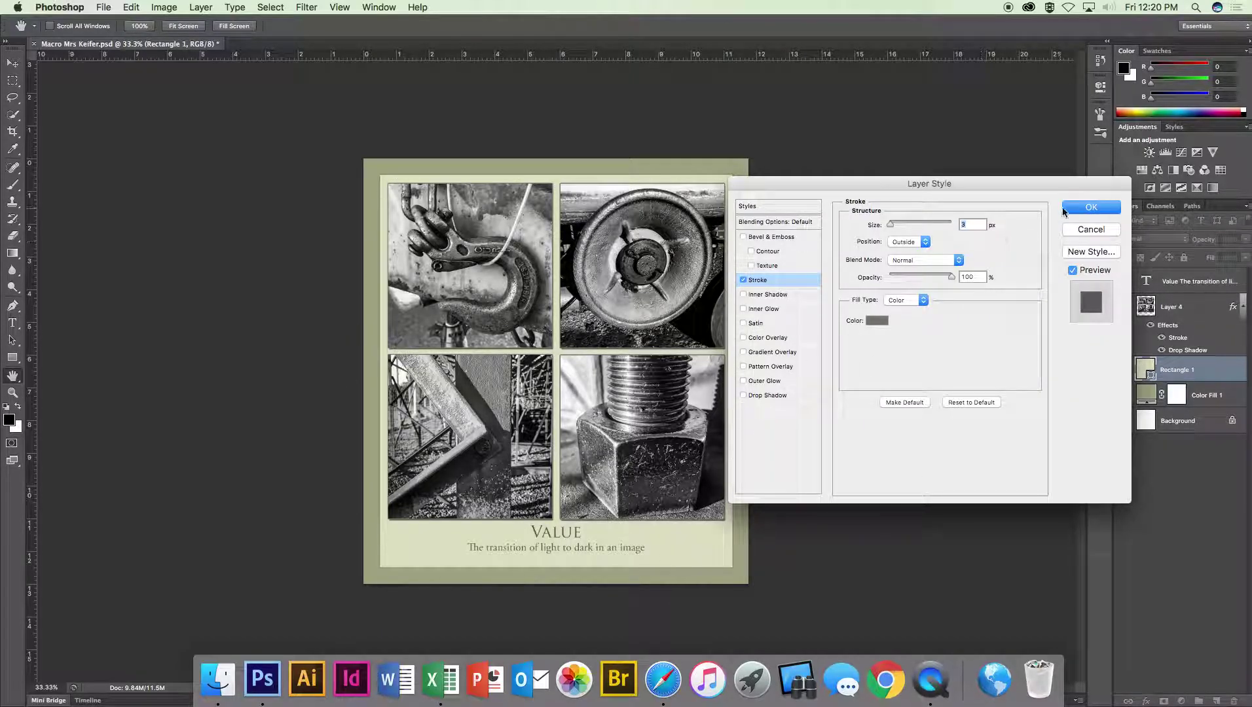
pyautogui.click(1077, 210)
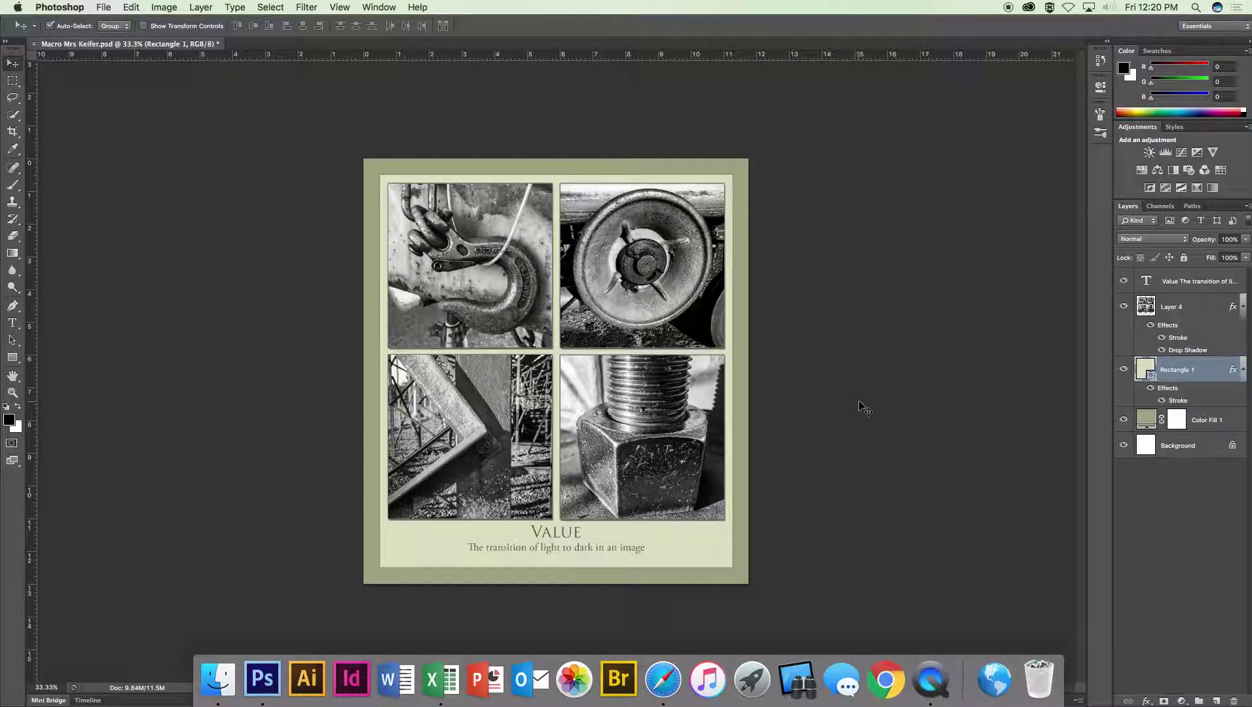
# Add a 1 px outside stroke in dark grey #32322e to the "Value" text layer
pyautogui.click(557, 531)
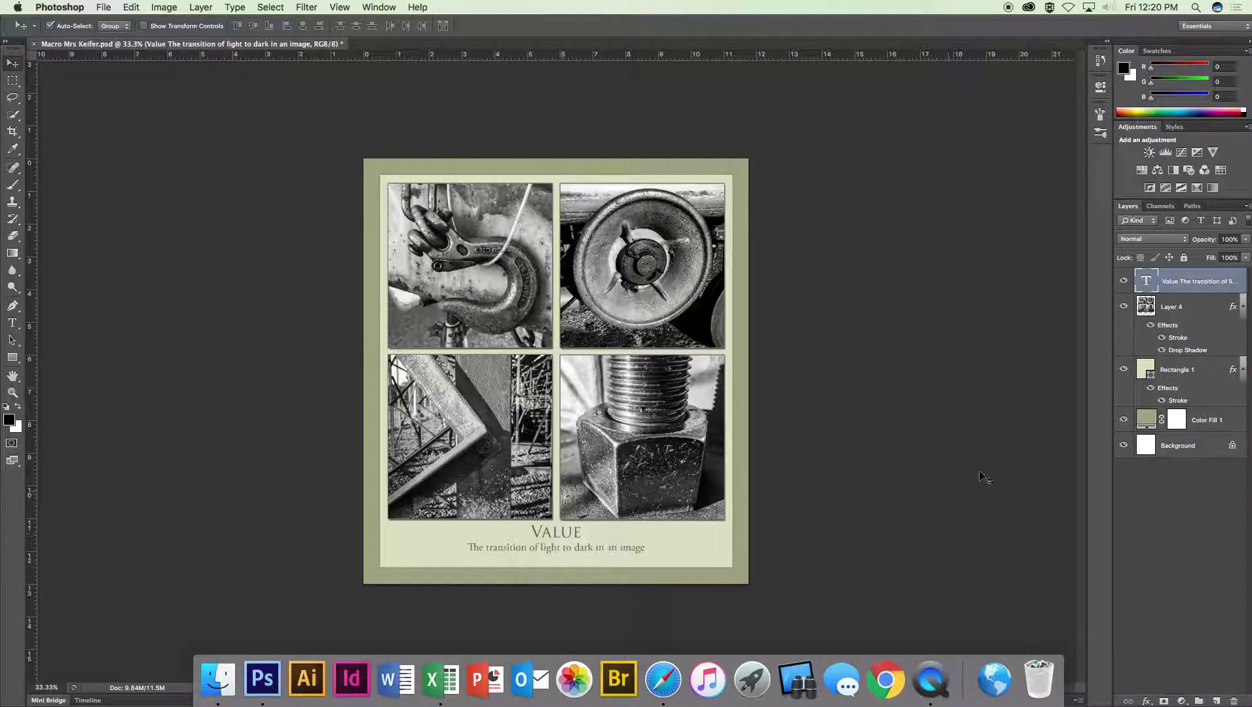
pyautogui.click(1146, 701)
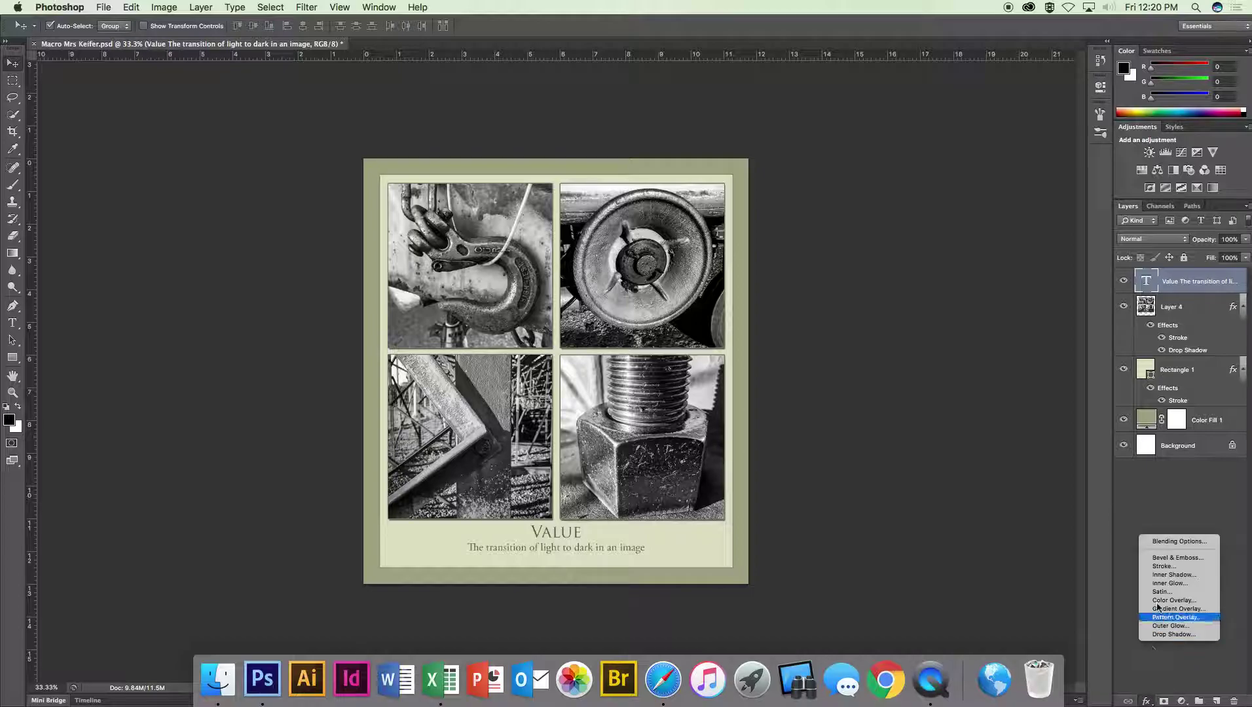
pyautogui.click(1156, 566)
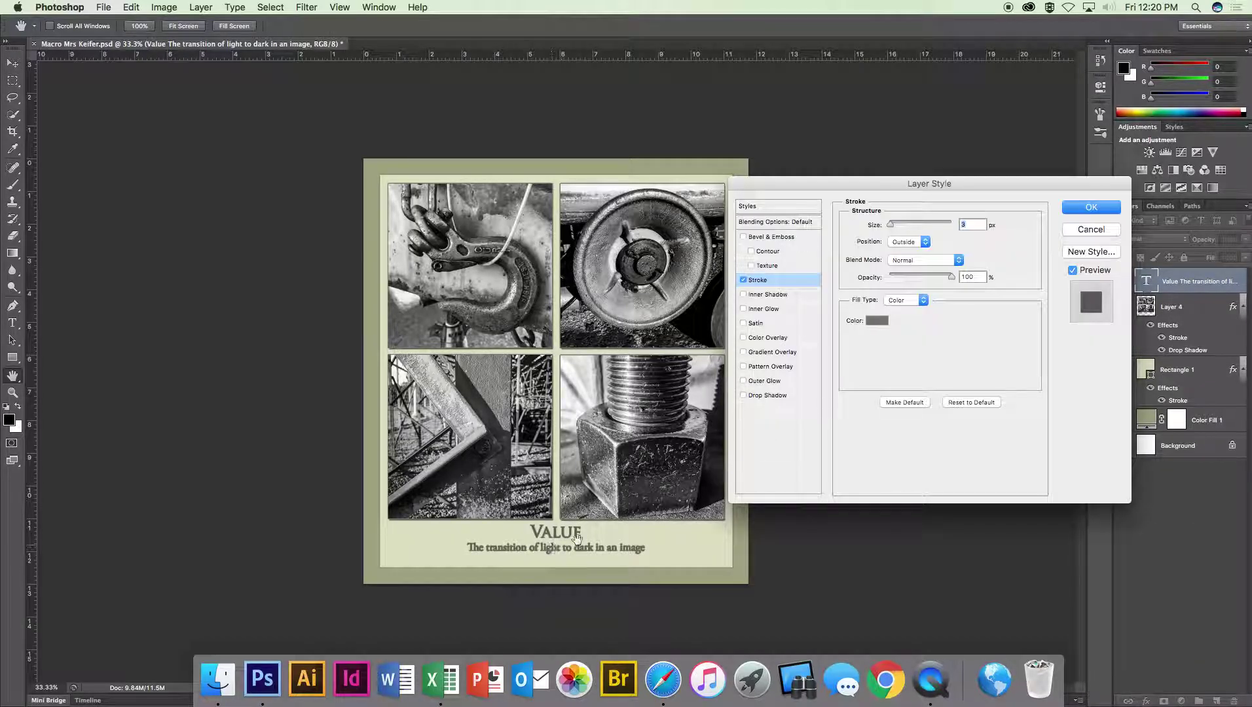
pyautogui.click(876, 323)
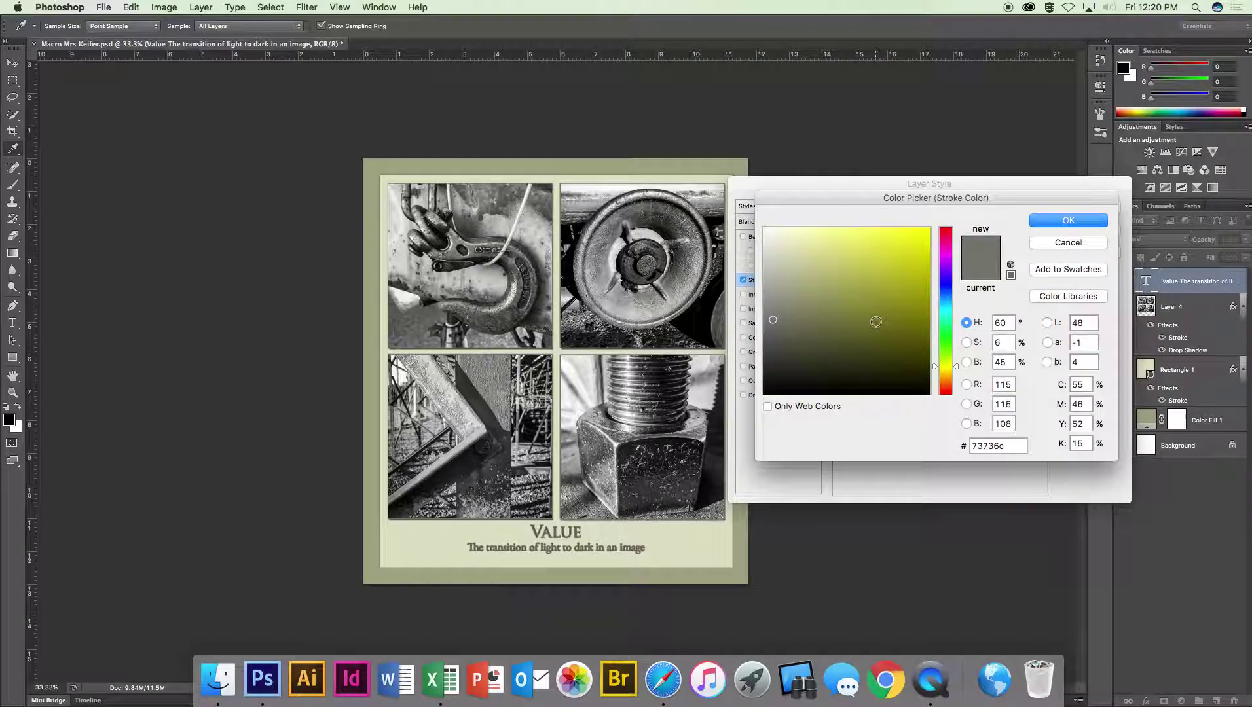
pyautogui.click(776, 361)
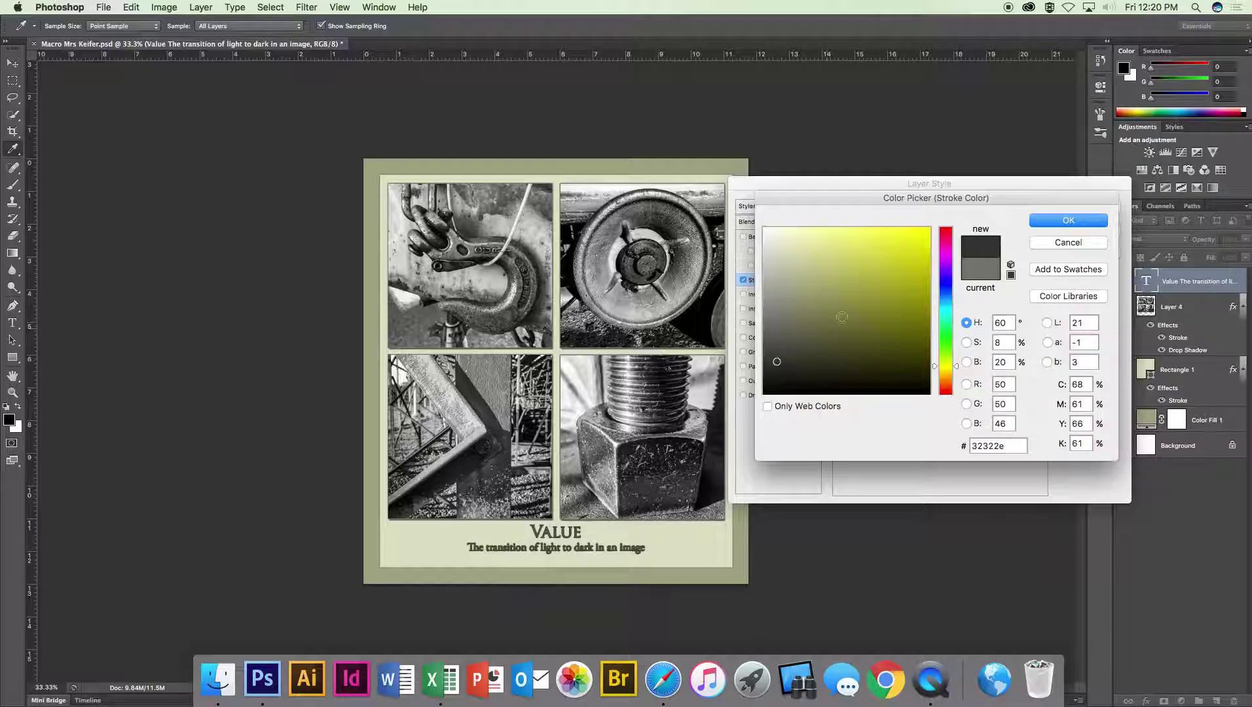
pyautogui.click(1038, 222)
pyautogui.moveTo(967, 224); pyautogui.dragTo(951, 225)
pyautogui.write('1')
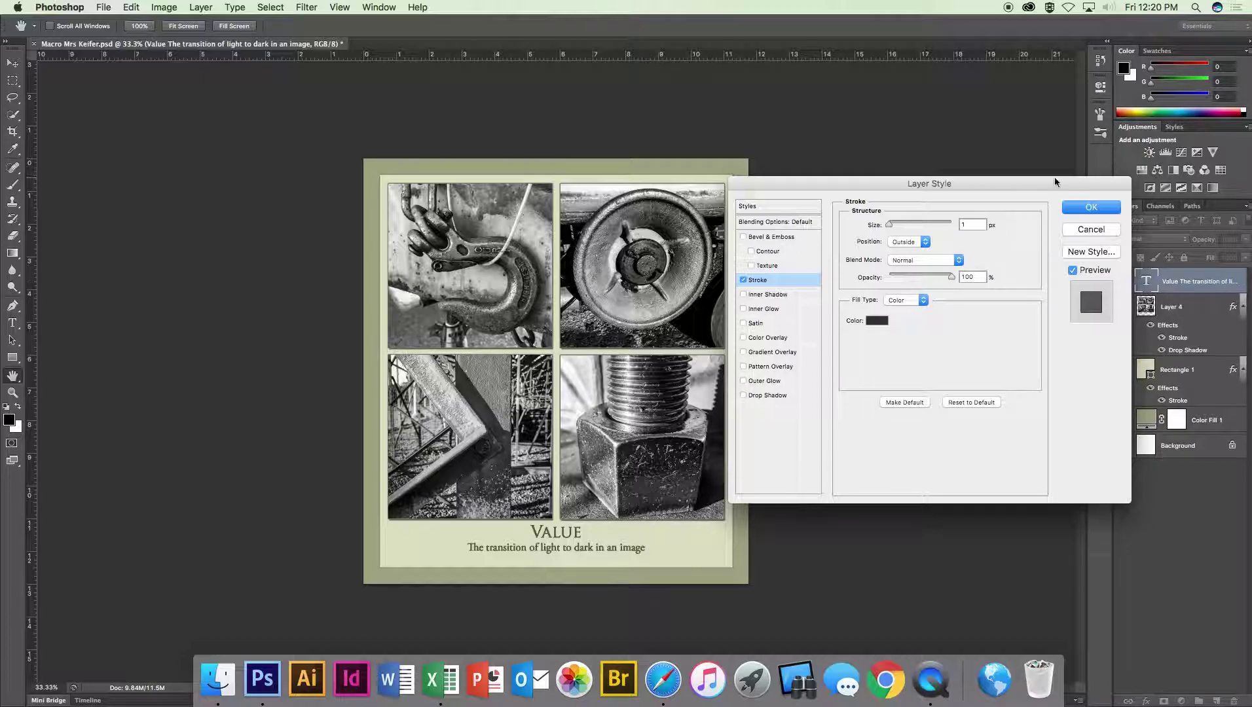
pyautogui.click(1093, 208)
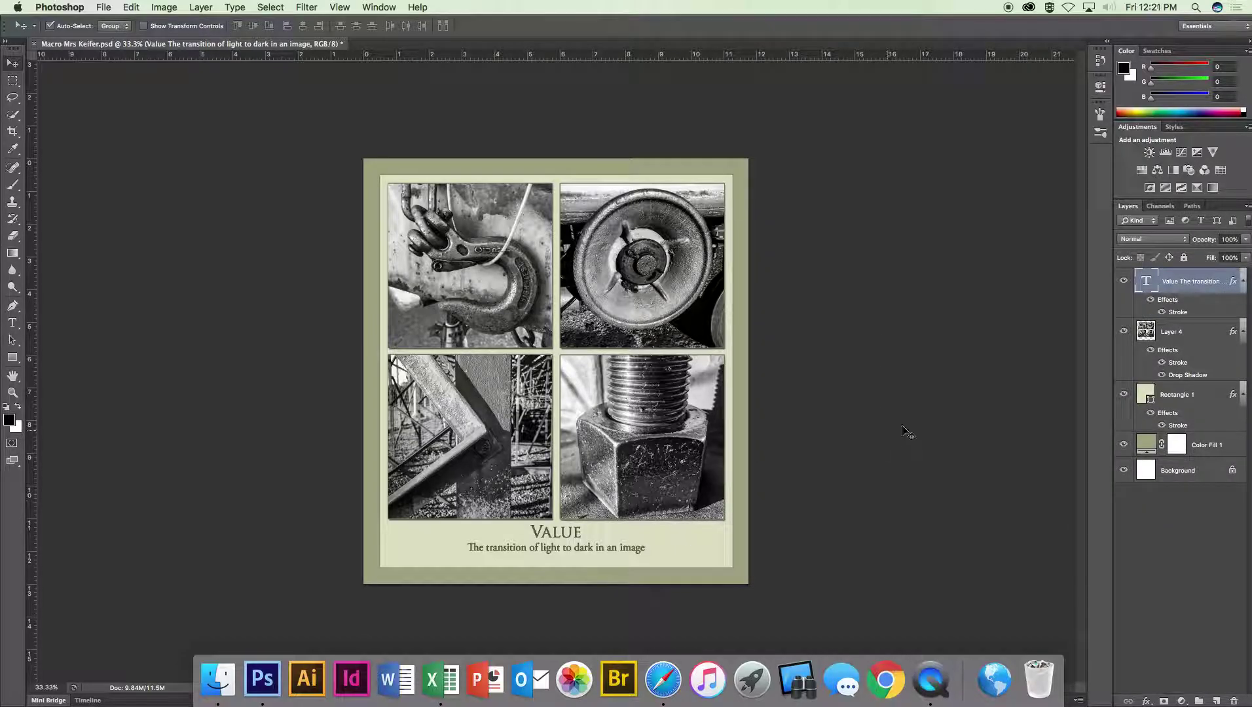
# Compare the "Value" text with and without its stroke, then leave the text layer's effects hidden
pyautogui.click(1151, 302)
pyautogui.click(1151, 303)
pyautogui.click(1151, 303)
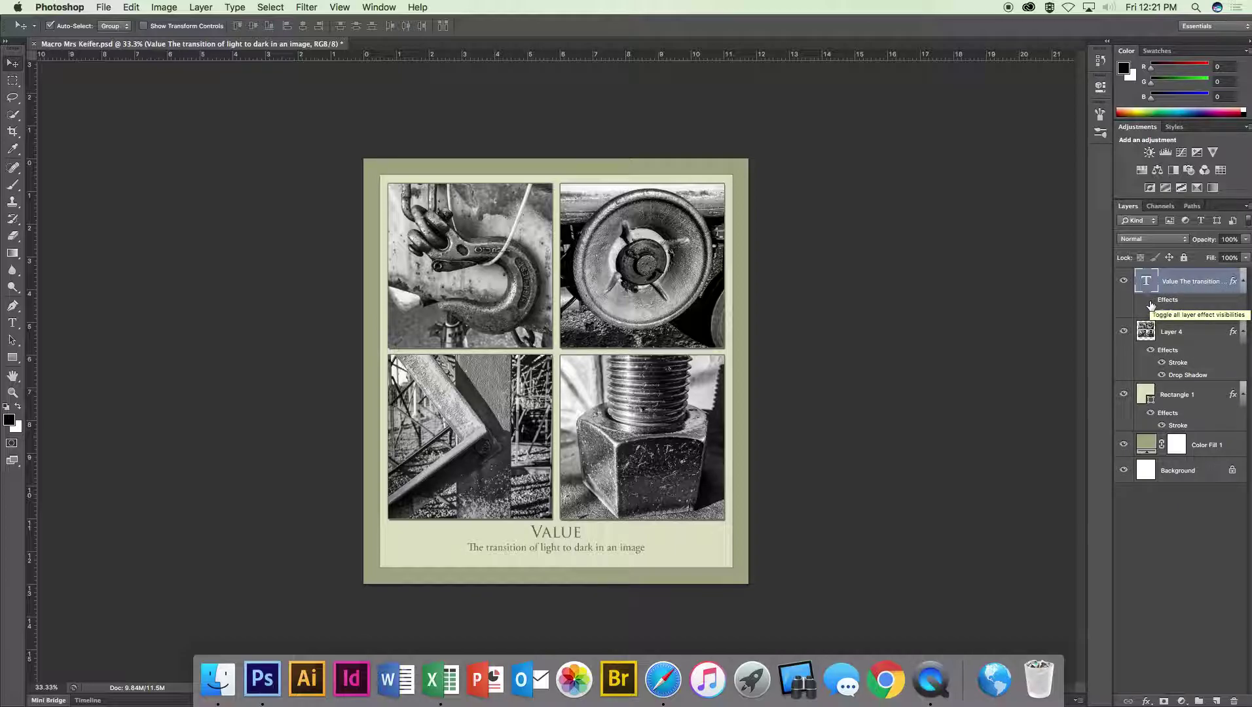
# Compare the artwork with and without Layer 4's stroke and drop shadow and Rectangle 1's effects by toggling their visibility
pyautogui.click(1161, 362)
pyautogui.click(1161, 363)
pyautogui.click(1161, 364)
pyautogui.click(1161, 364)
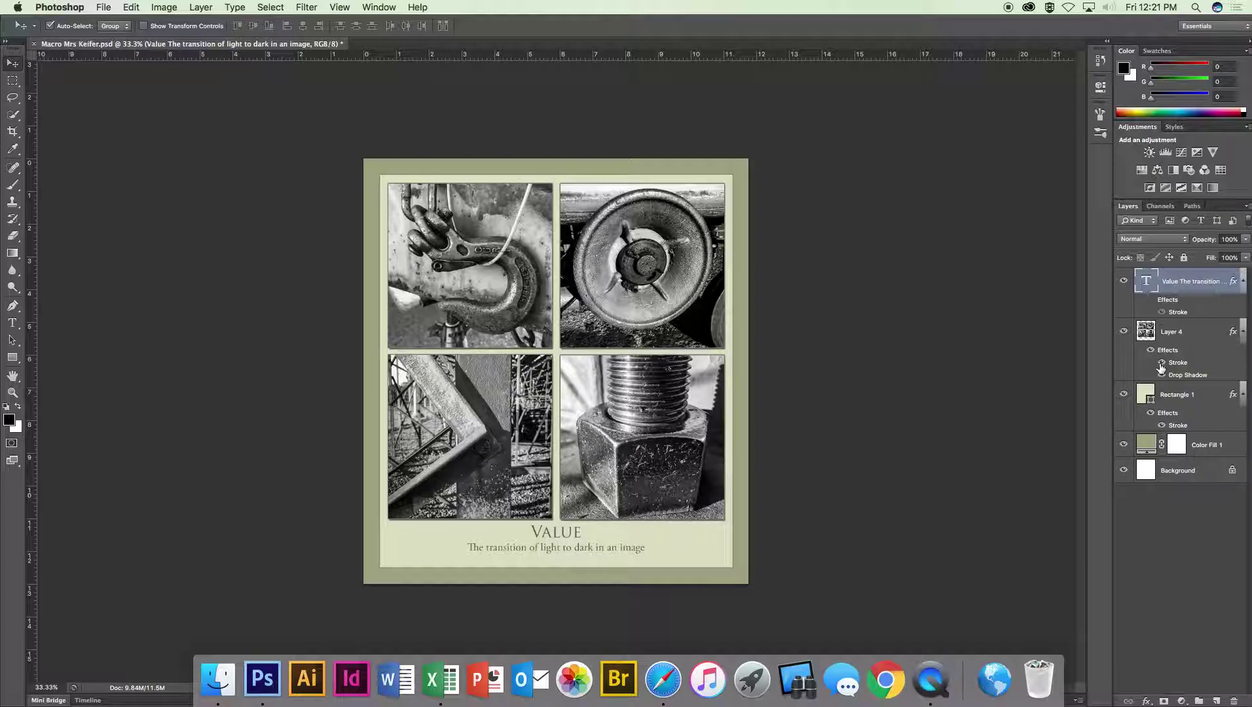
pyautogui.click(1151, 413)
pyautogui.click(1151, 413)
pyautogui.click(1151, 413)
pyautogui.click(1151, 413)
pyautogui.click(1161, 375)
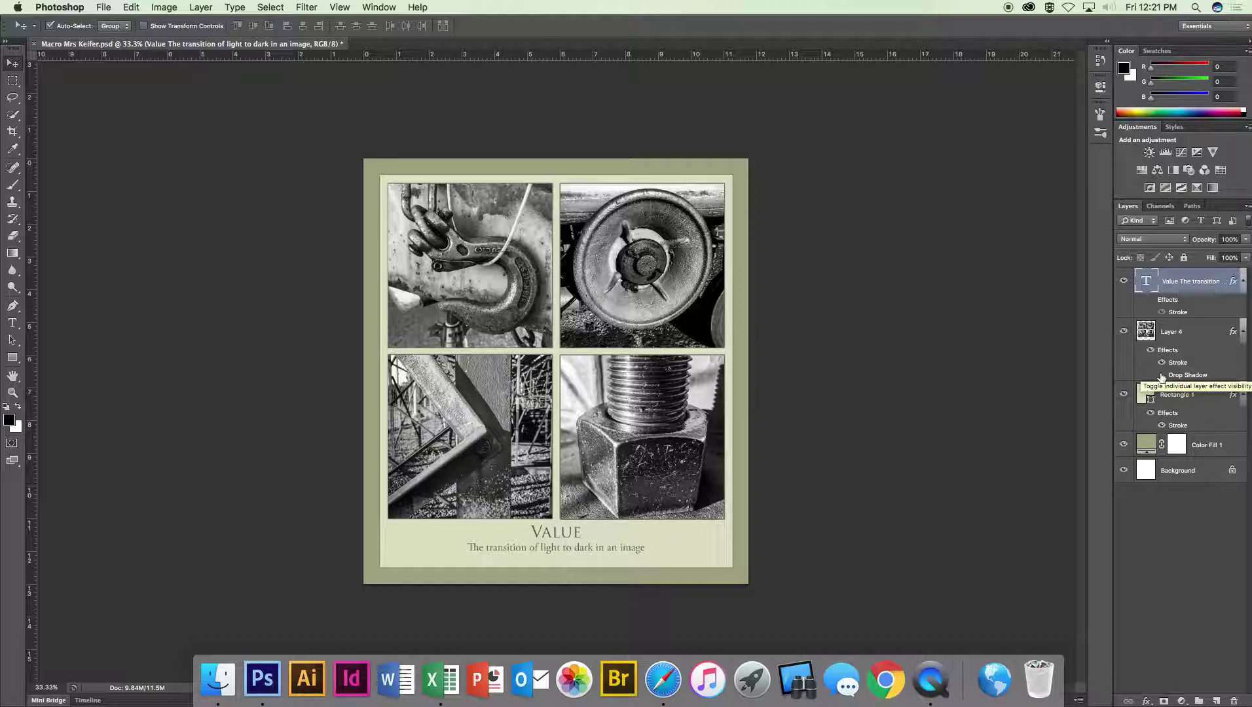
pyautogui.click(1161, 375)
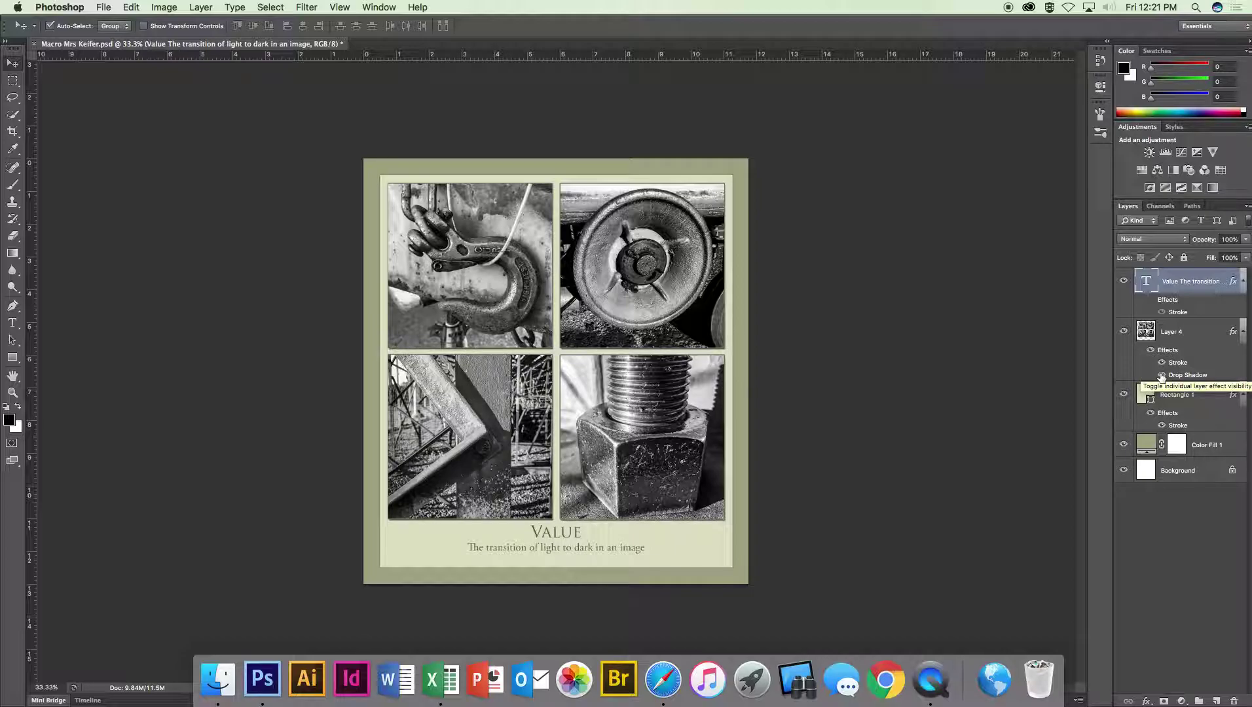
pyautogui.click(1161, 363)
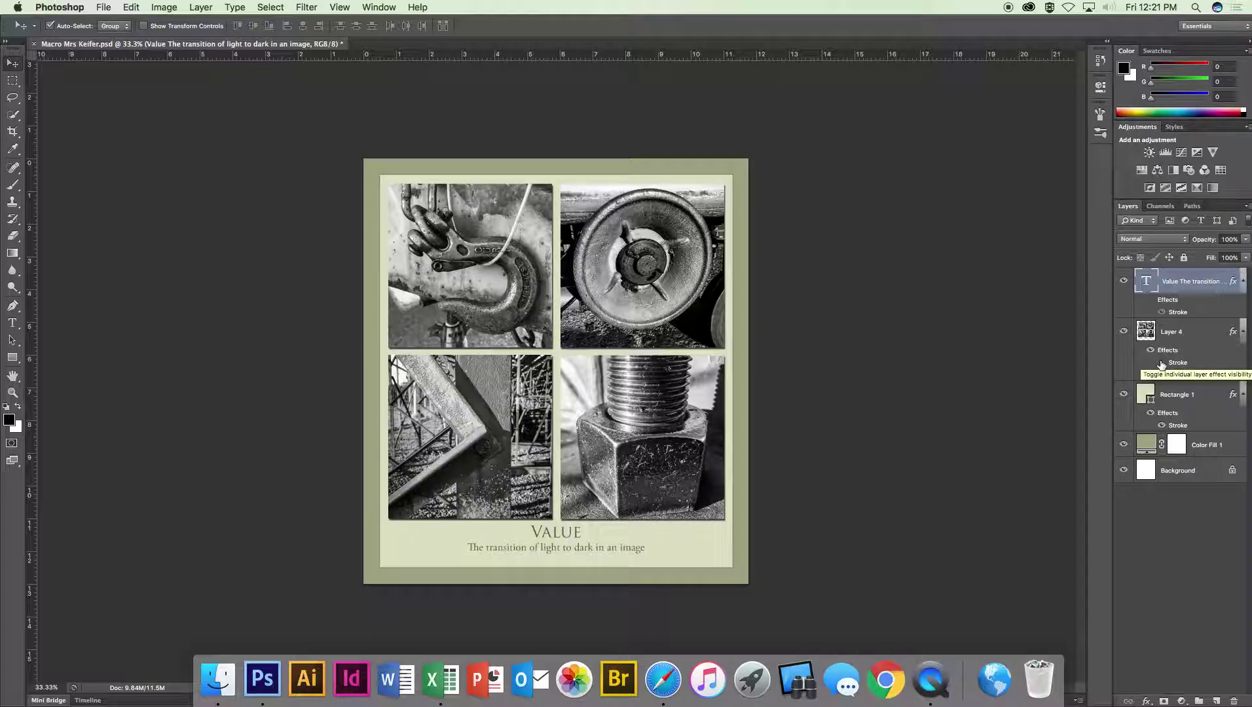
pyautogui.click(1161, 363)
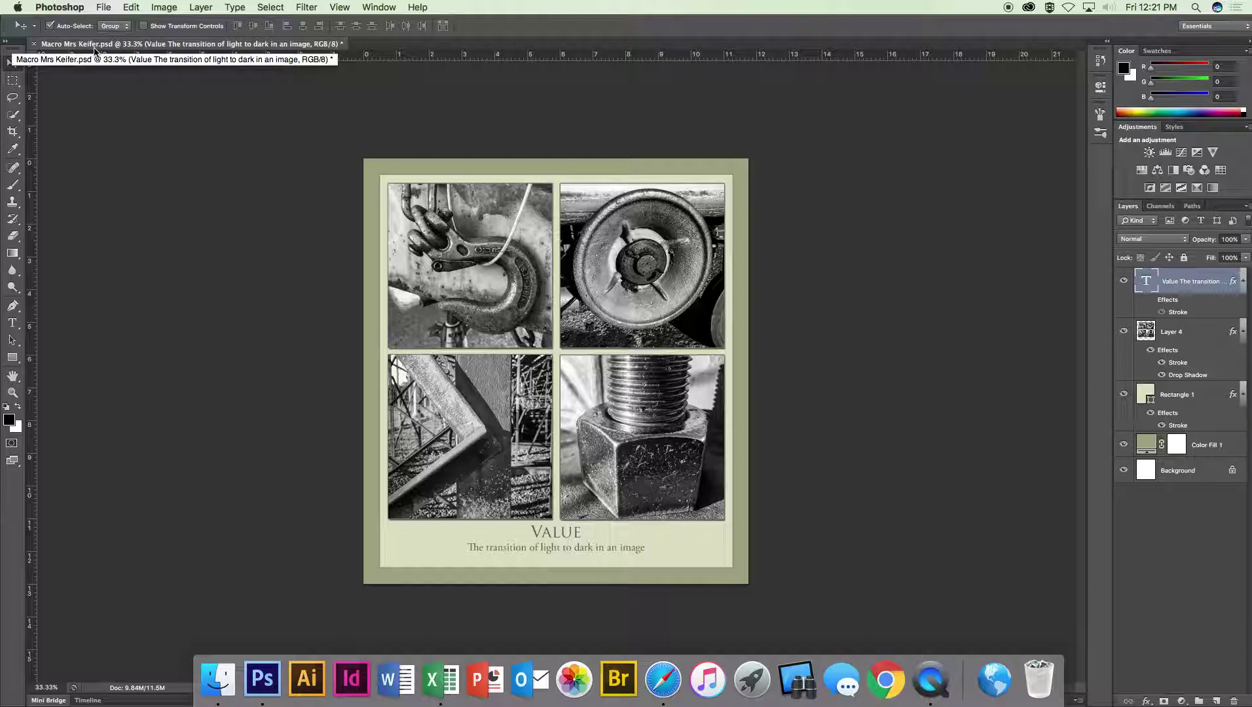
# Save the changes to the existing Photoshop document
pyautogui.click(104, 7)
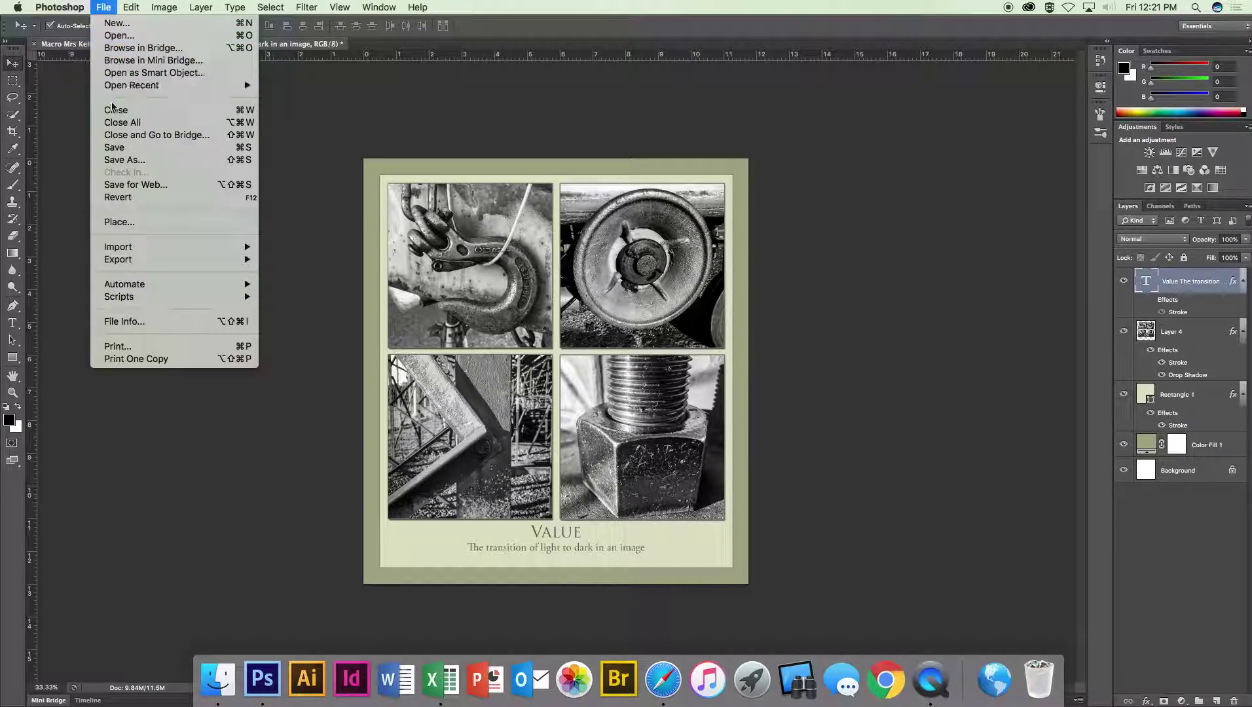
pyautogui.click(123, 148)
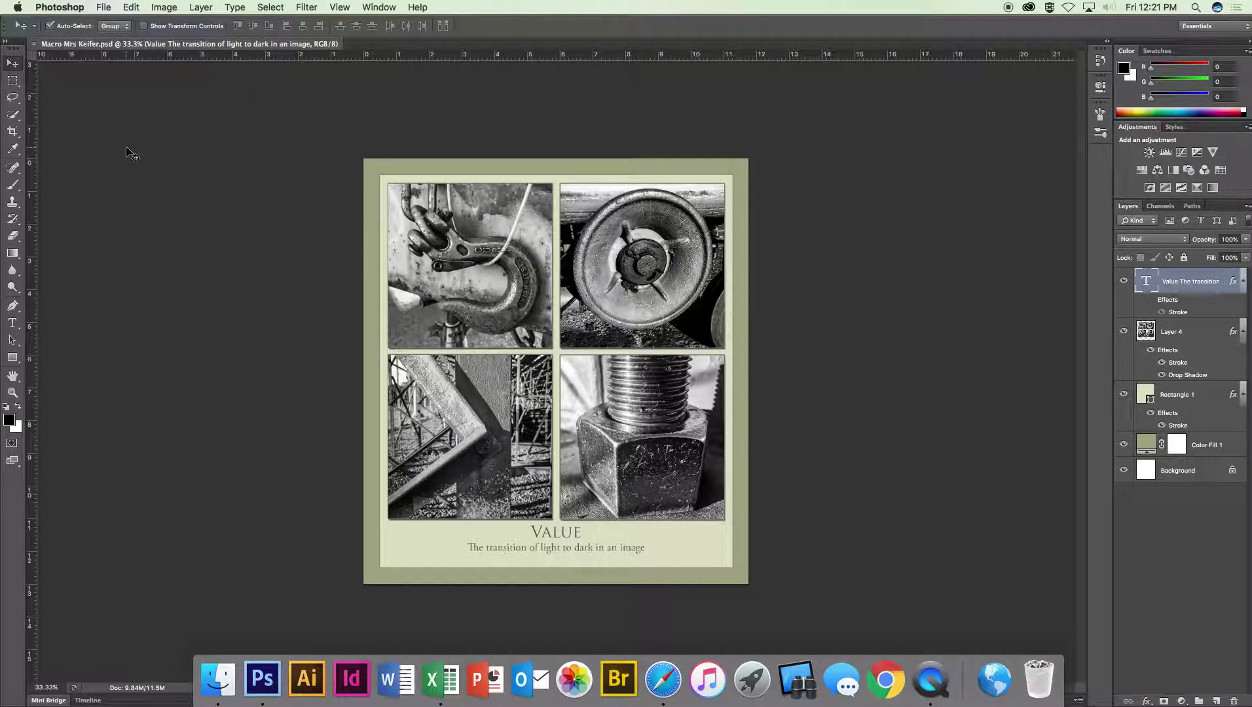